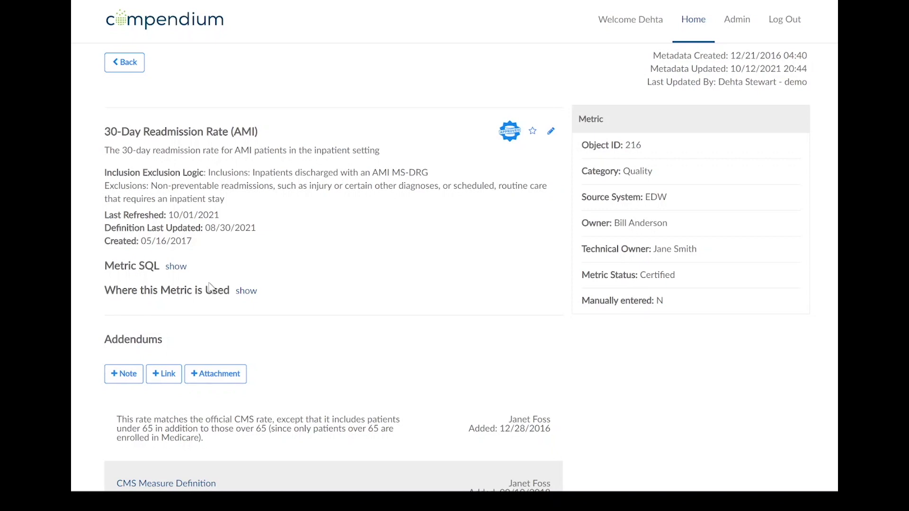
Show the Metric SQL of the 30-Day Readmission Rate (AMI) metric
click(176, 267)
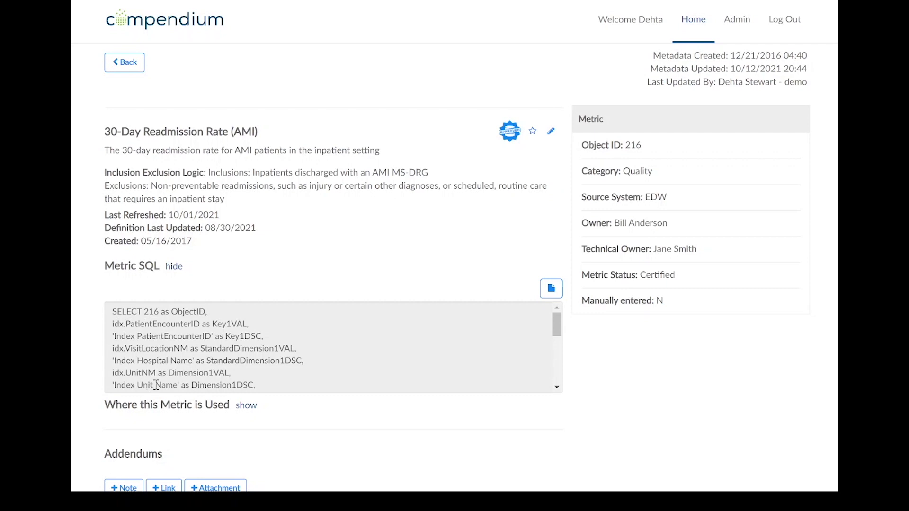
Start a new metadata object in the site administration with type Metric and the name Diabetes Optimal Care
click(739, 24)
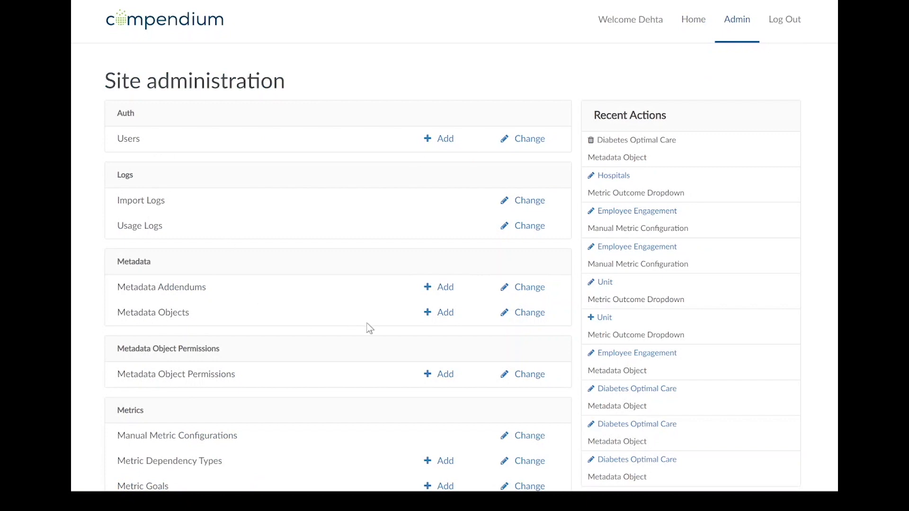
click(445, 314)
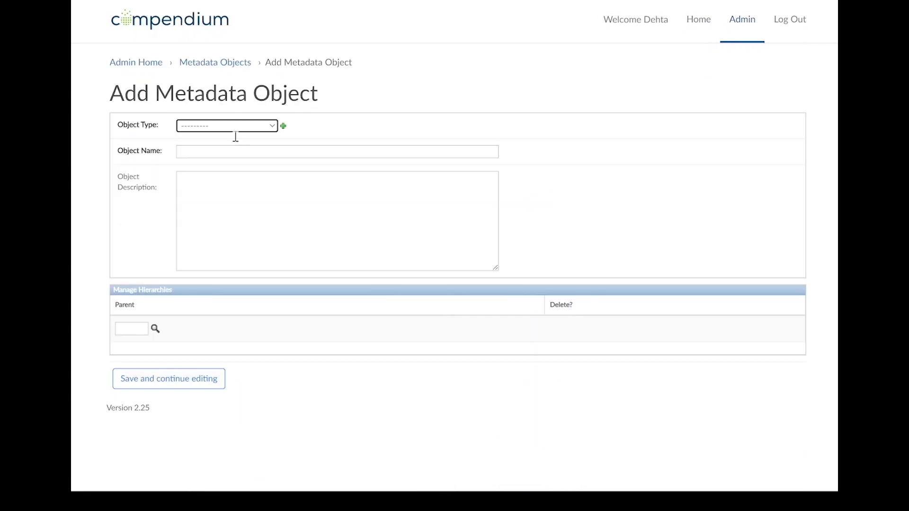
click(238, 129)
click(213, 231)
click(209, 152)
text(Diab)
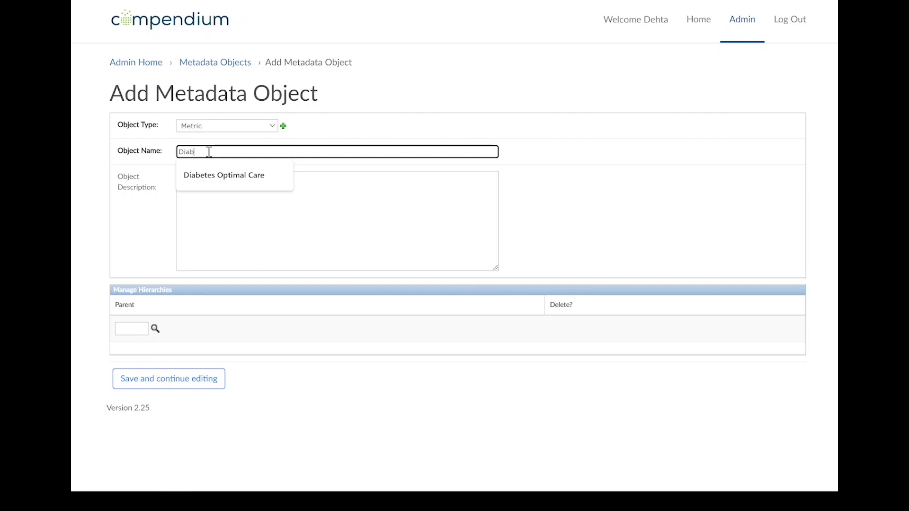
click(243, 175)
Enter the object description "Optimal care for diabetes patients in the clinics"
click(229, 211)
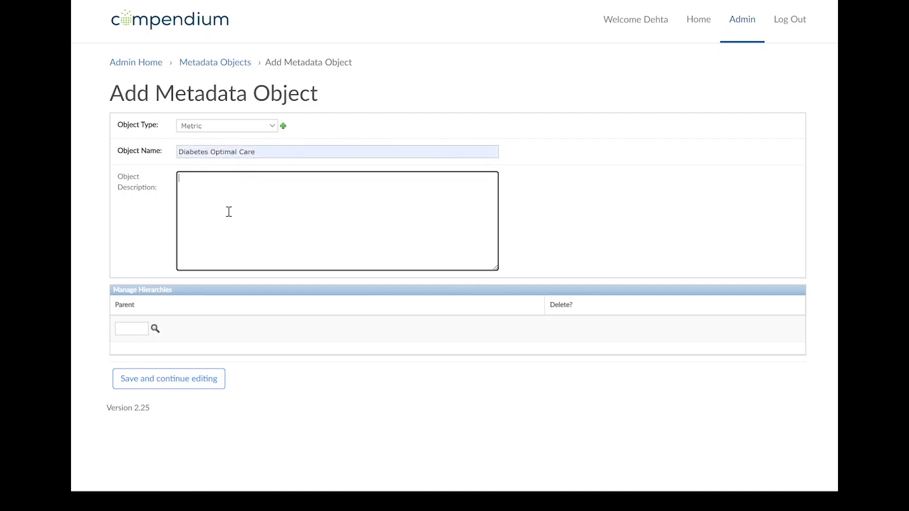
text(Optimal care for diabetes paite)
key(BackSpace)
key(BackSpace)
key(BackSpace)
text(tients in the )
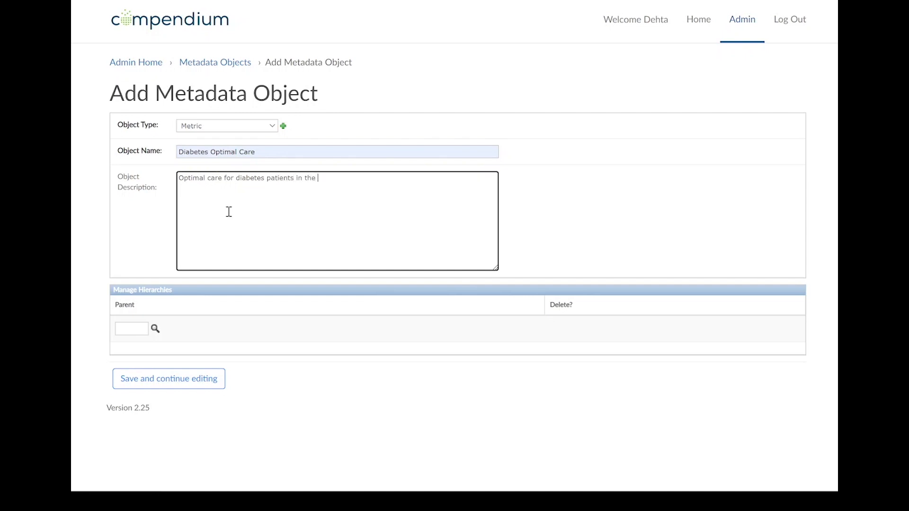
text(clinics)
Assign the Metrics hierarchy object (ID 3) as the parent and save the new object, continuing to edit it
click(155, 329)
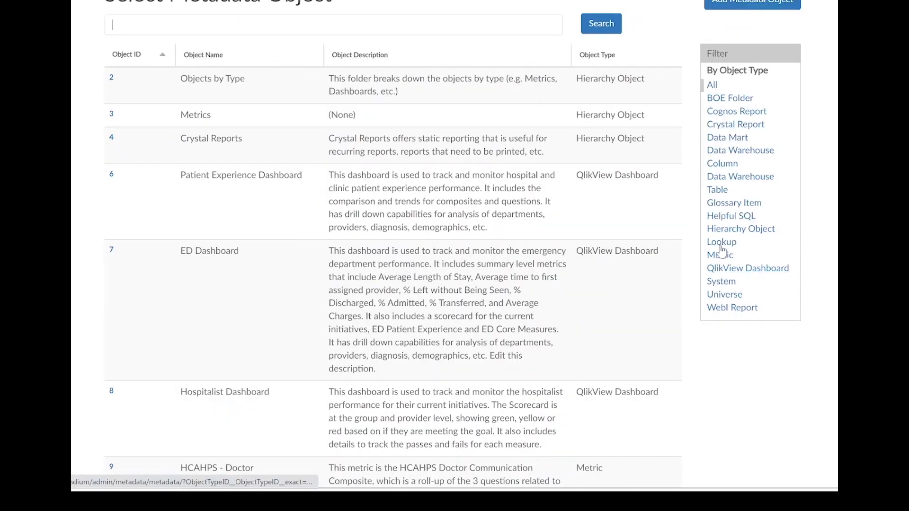
click(719, 231)
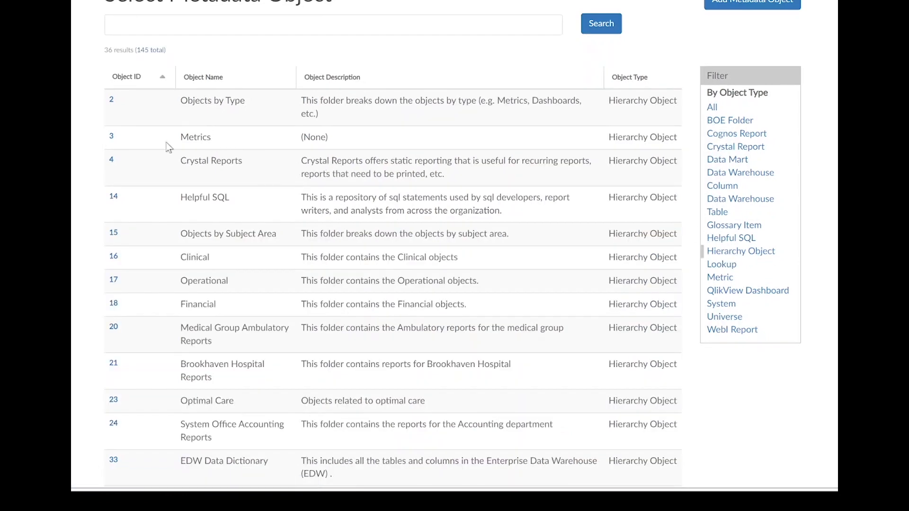
click(112, 137)
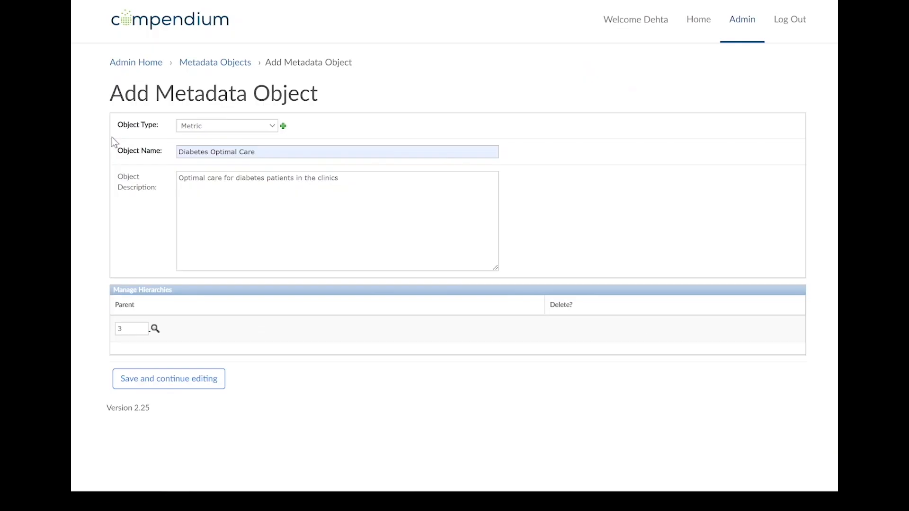
click(161, 384)
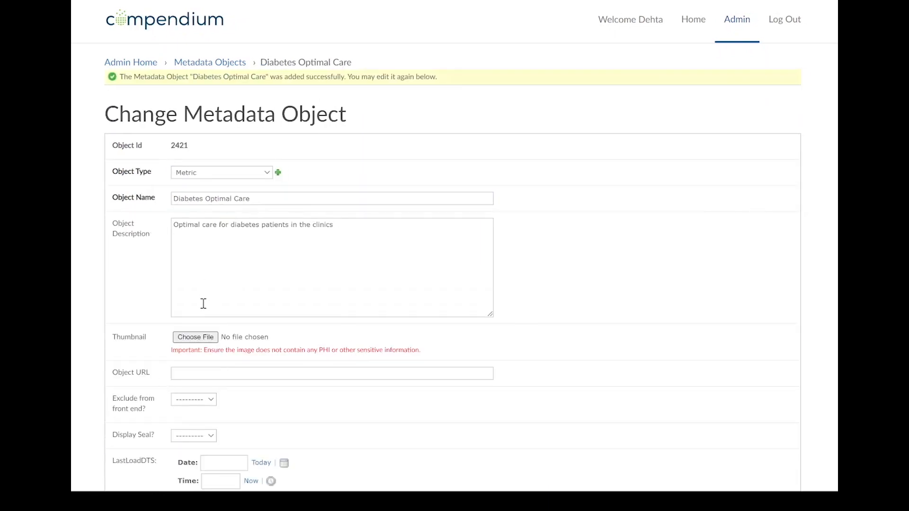
Fill in the metric's owner and technical owner names
scroll(203, 308, down, 4)
scroll(203, 319, down, 1)
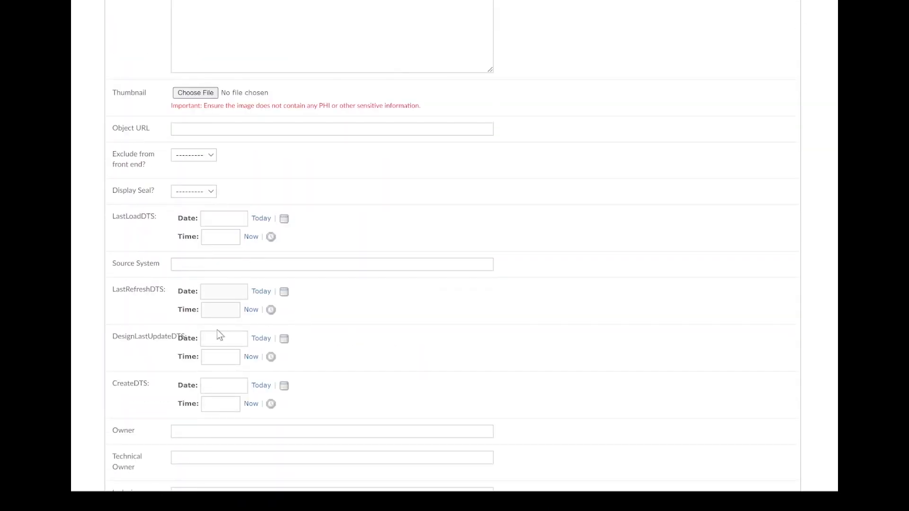
scroll(301, 330, down, 3)
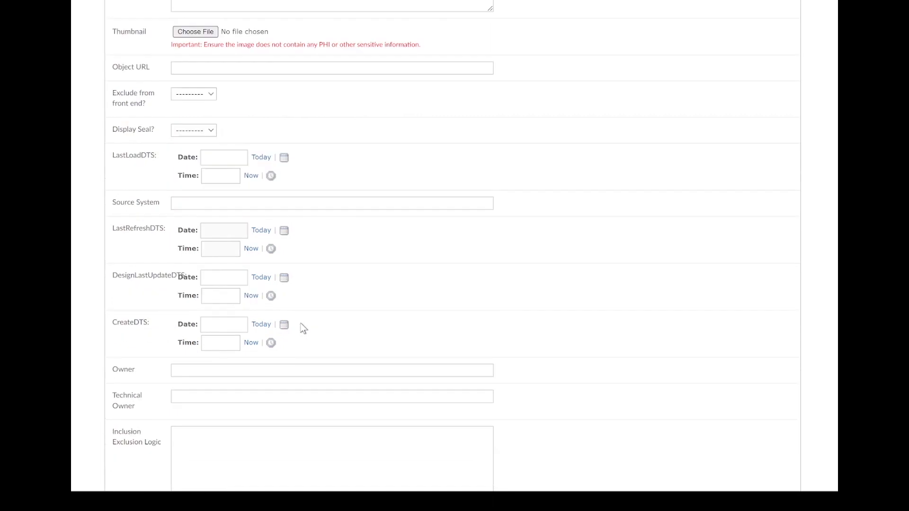
click(206, 248)
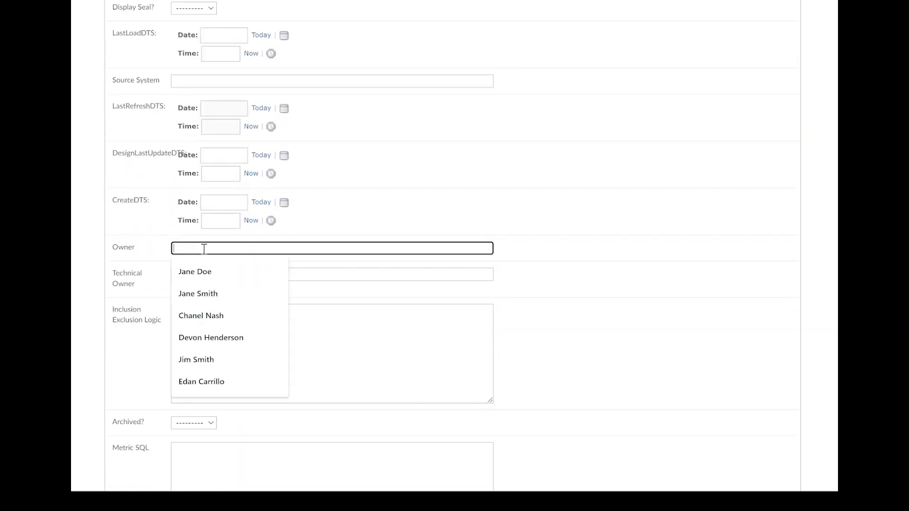
click(202, 272)
click(202, 272)
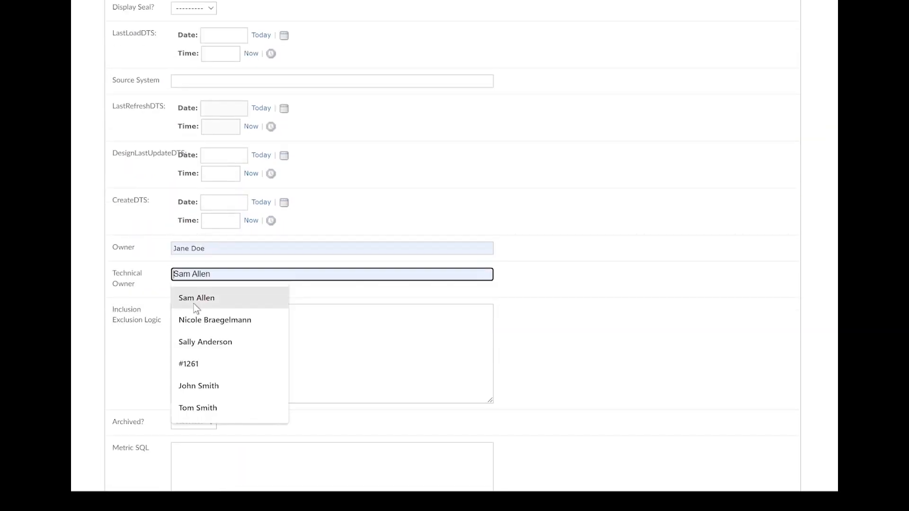
click(196, 302)
Enter "Excludes anyone without a history of diabetes" as the inclusion exclusion logic
click(198, 327)
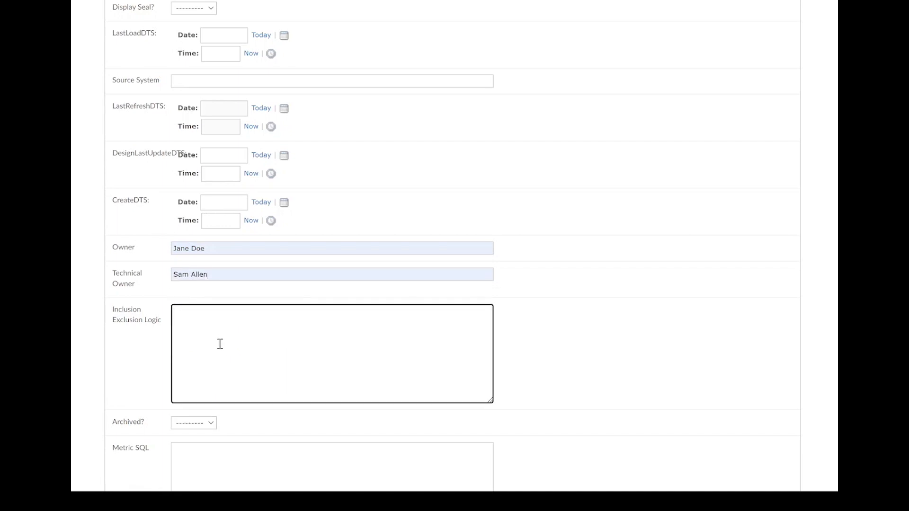
text(Excludes anyone without a history of dia)
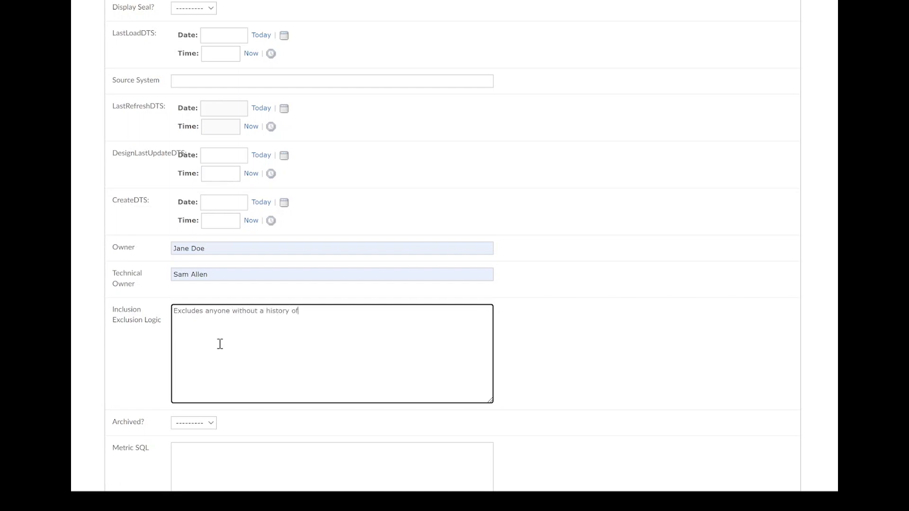
text(betes)
Switch to SQL Server Management Studio and run the diabetes metric query in SQLQuery3.sql
scroll(248, 355, down, 2)
scroll(245, 369, down, 1)
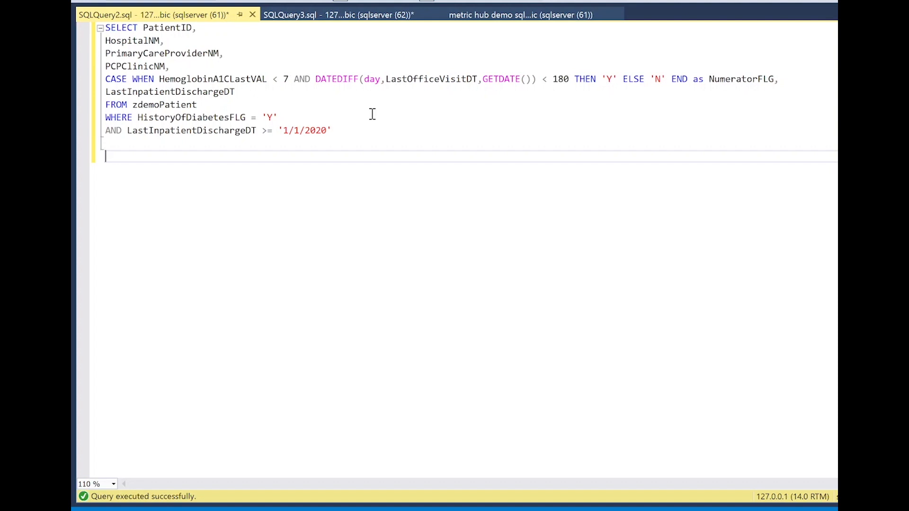
click(337, 16)
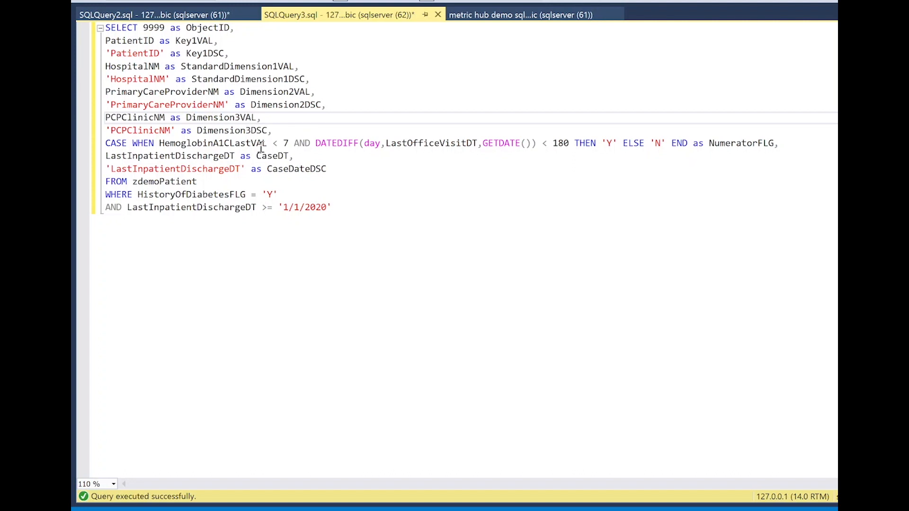
click(350, 206)
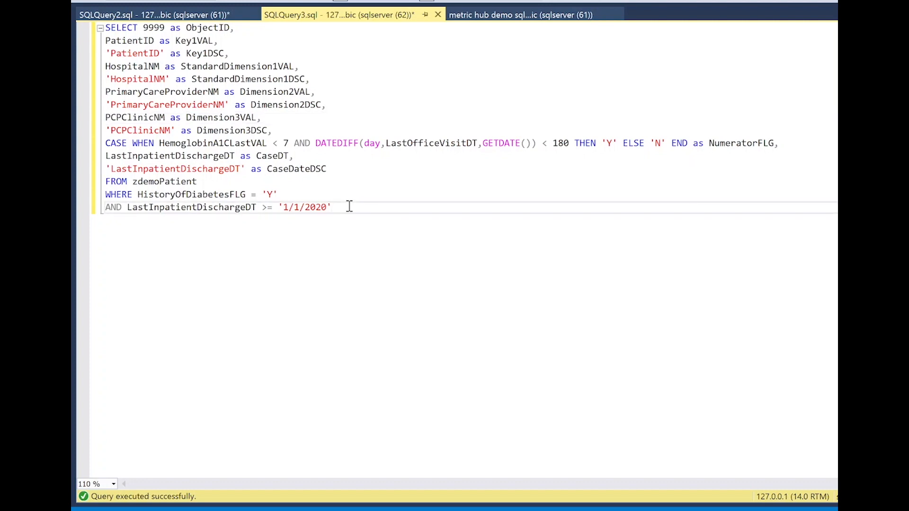
key(F5)
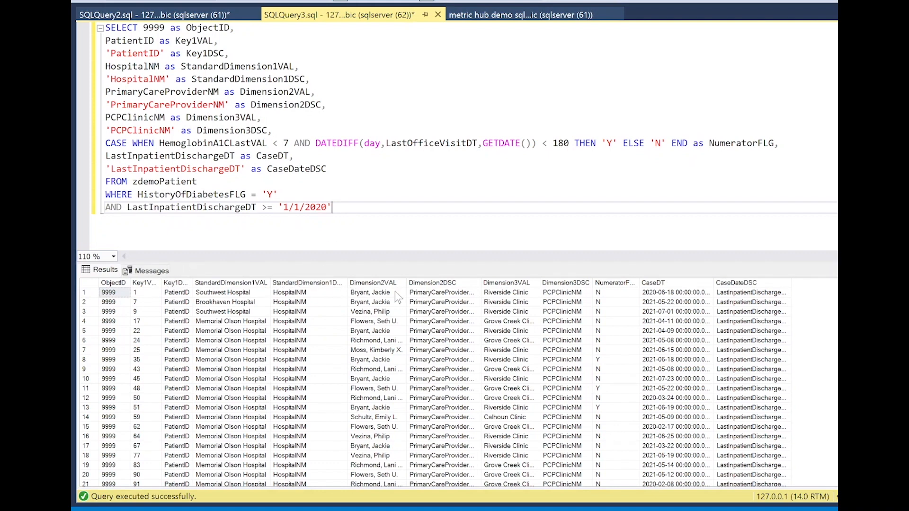
Copy the whole SQLQuery3.sql query into the Metric SQL field of the Diabetes Optimal Care object in Compendium
drag(348, 206, 99, 40)
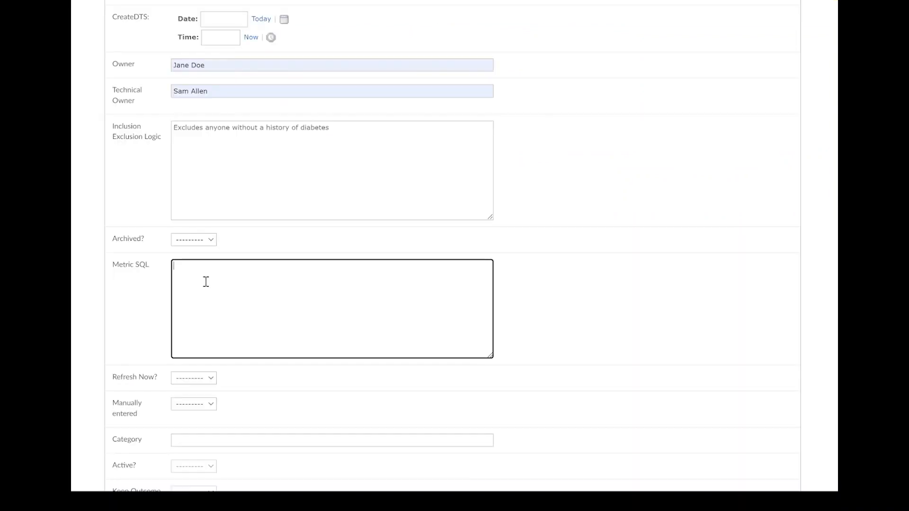
key(ctrl+v)
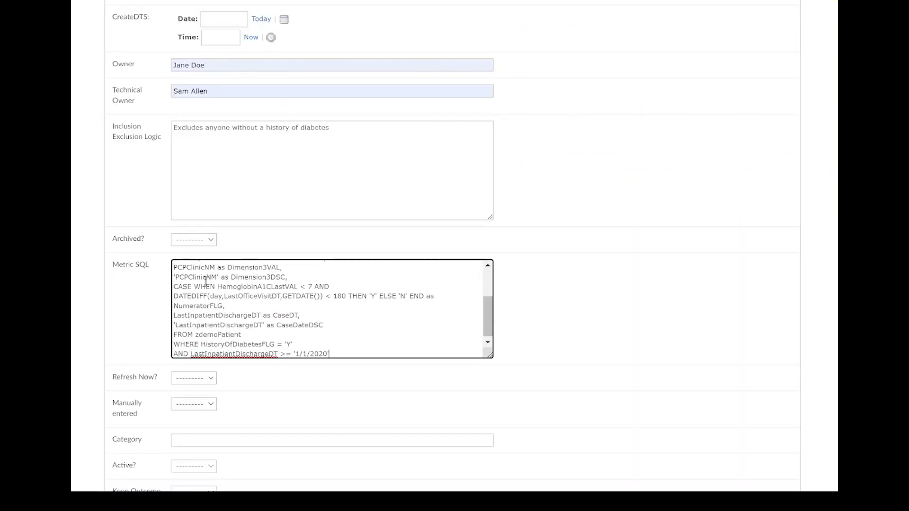
Replace the placeholder ID 9999 in the Metric SQL with the metric's own object ID, 2421
scroll(205, 280, up, 3)
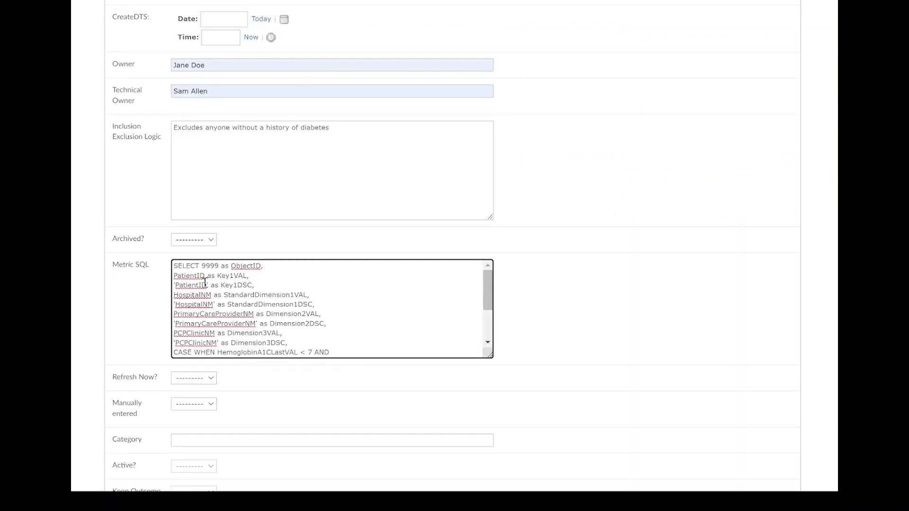
scroll(143, 260, up, 13)
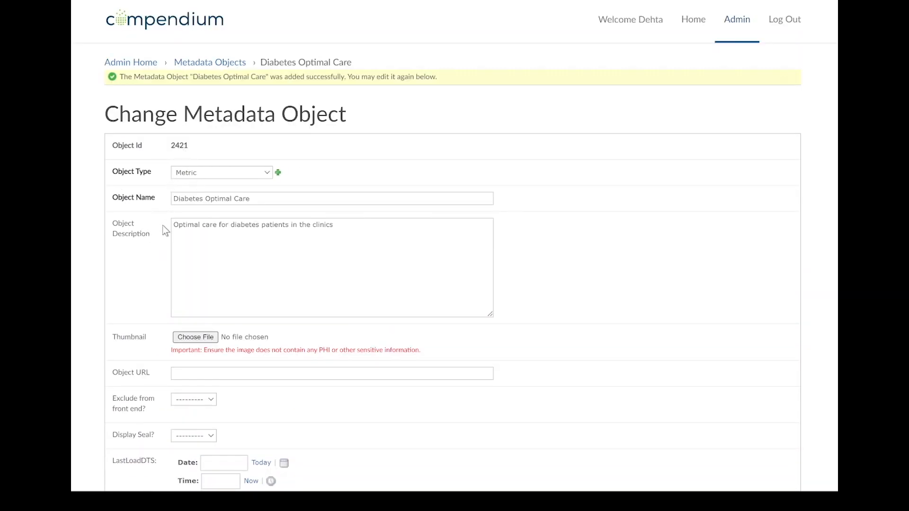
scroll(162, 228, down, 8)
scroll(165, 235, down, 5)
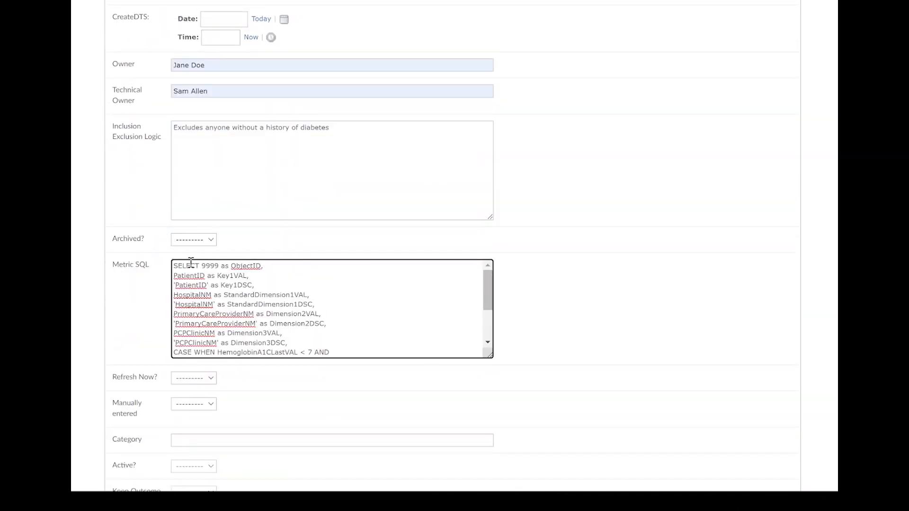
drag(202, 266, 218, 268)
text(2421)
Set Refresh Now to Yes and enter Quality as the metric's category
scroll(233, 384, down, 1)
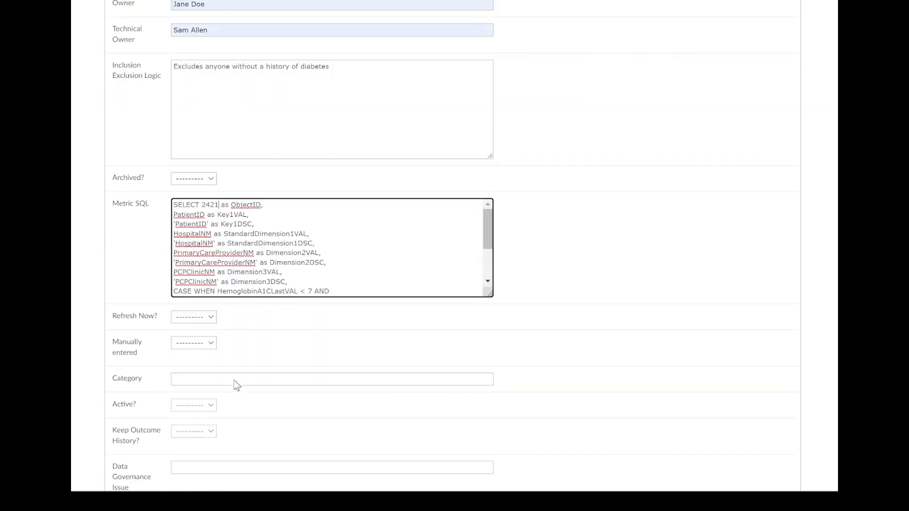
click(211, 317)
click(200, 336)
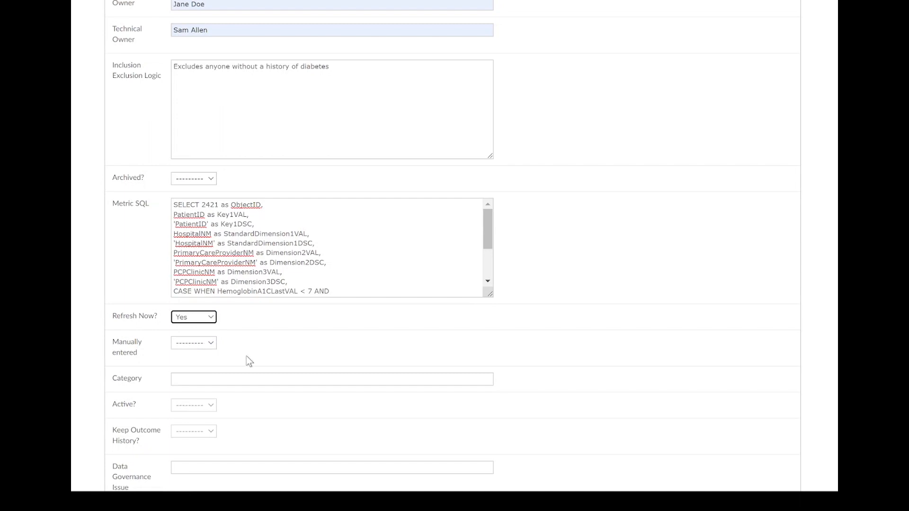
scroll(248, 361, down, 1)
click(213, 321)
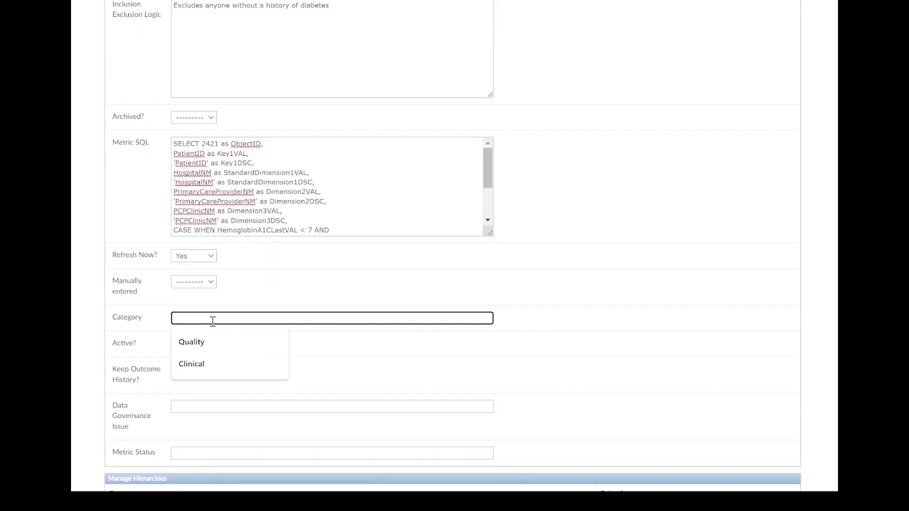
text(Quality)
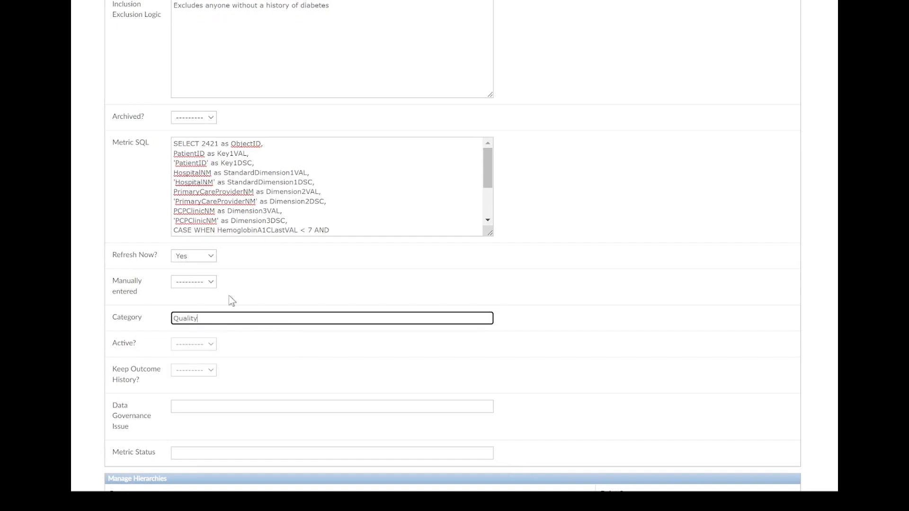
click(559, 288)
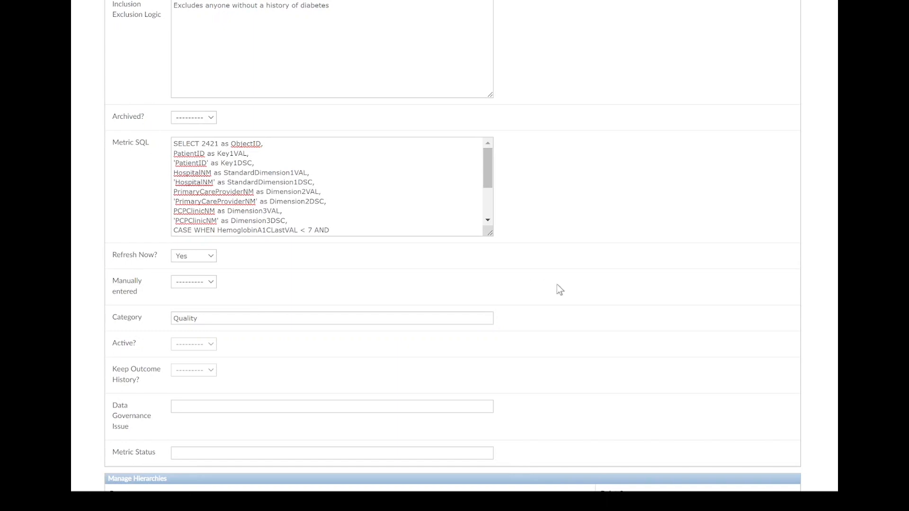
Save the completed Diabetes Optimal Care metadata object
scroll(566, 289, down, 1)
scroll(568, 291, down, 3)
click(779, 456)
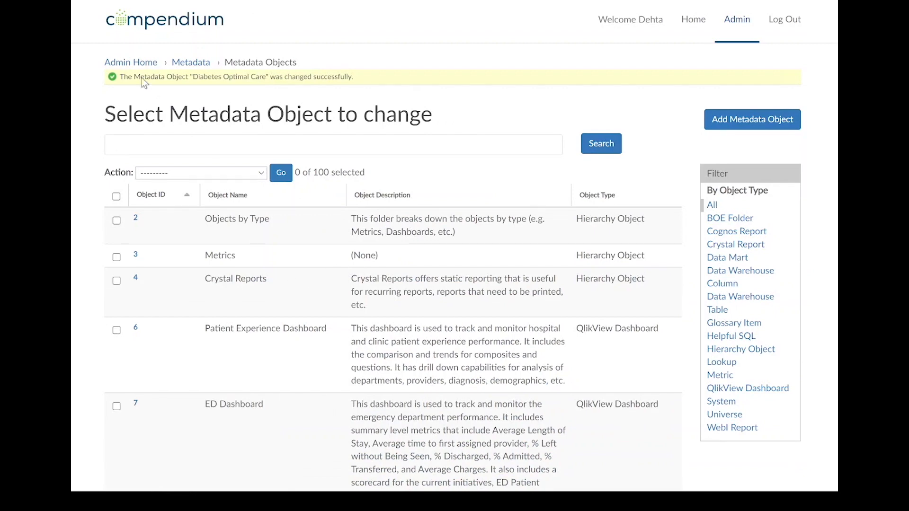
Start a new metric goal for Diabetes Optimal Care (2421) and name it Corporate Goal
click(135, 62)
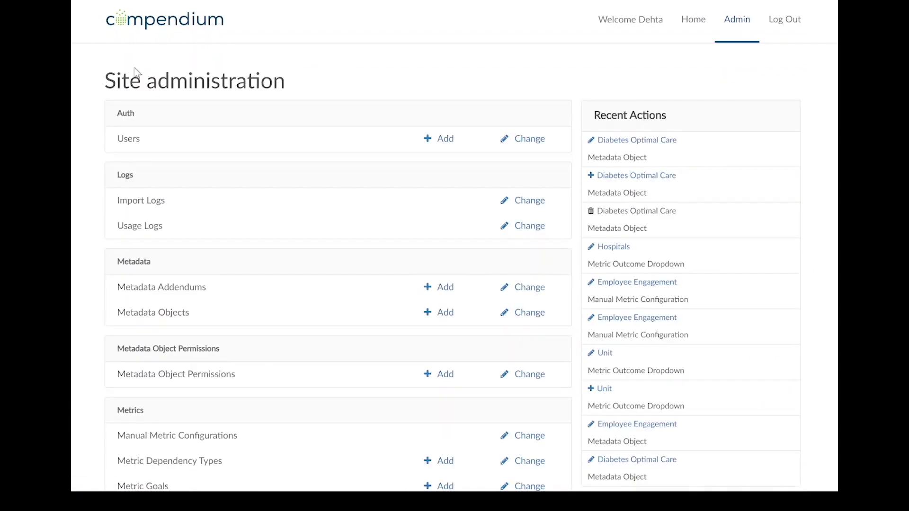
scroll(240, 333, down, 3)
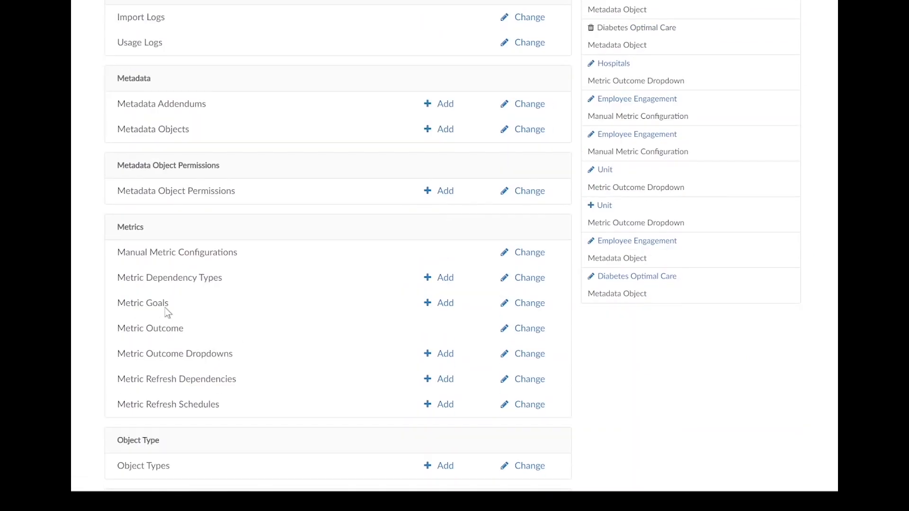
click(445, 307)
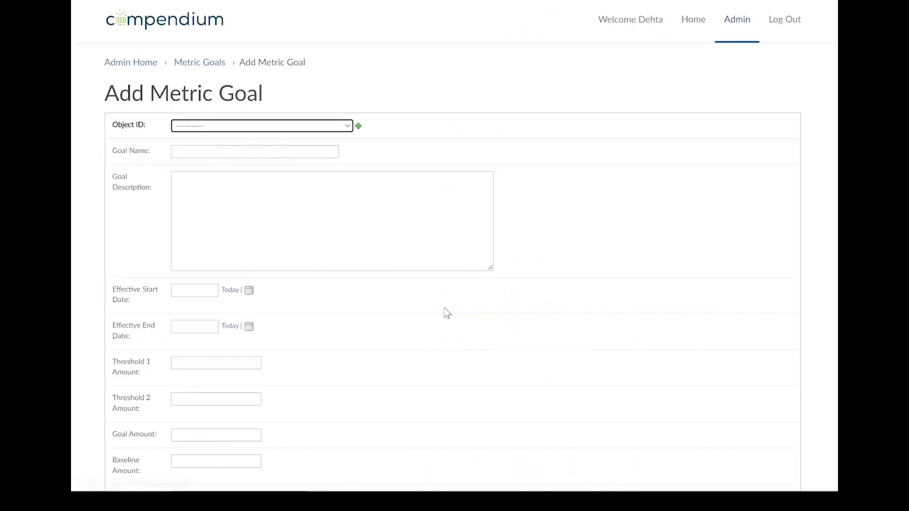
click(258, 134)
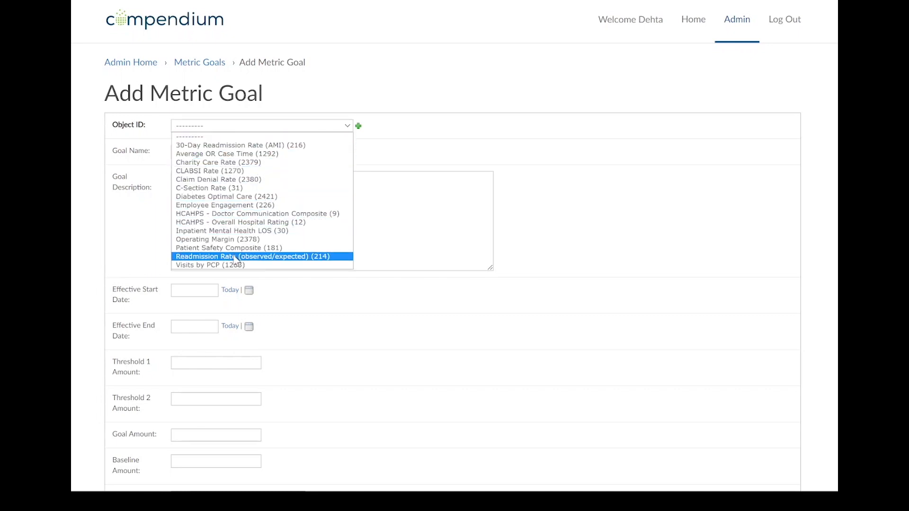
click(219, 196)
click(240, 152)
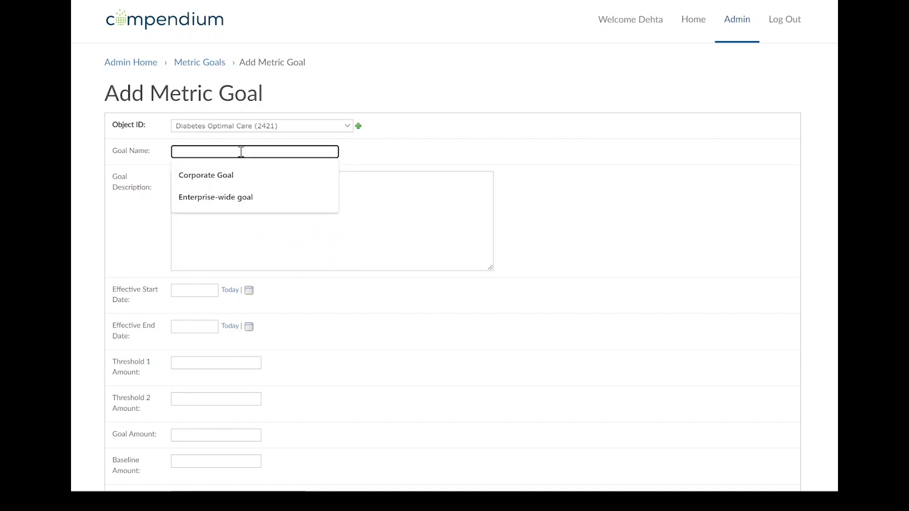
click(193, 175)
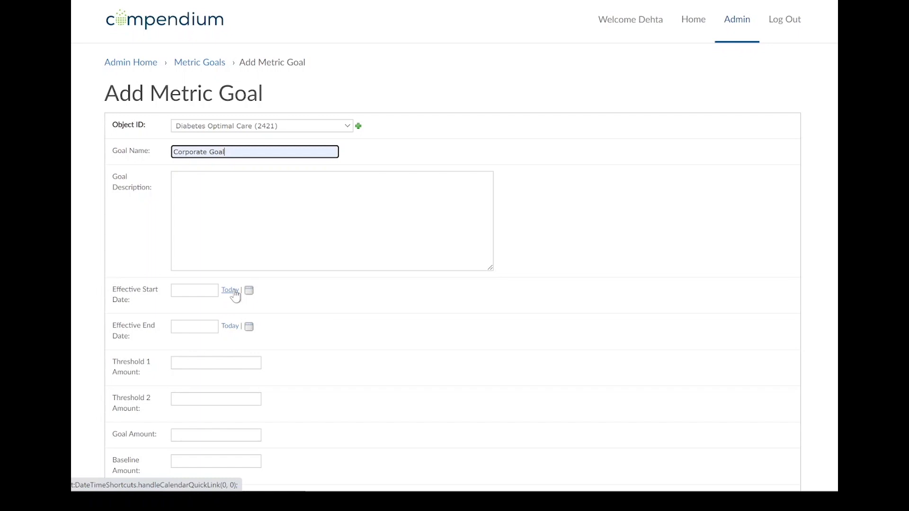
Set the Corporate Goal's goal amount to 12 and save the metric goal
scroll(276, 310, down, 1)
click(223, 373)
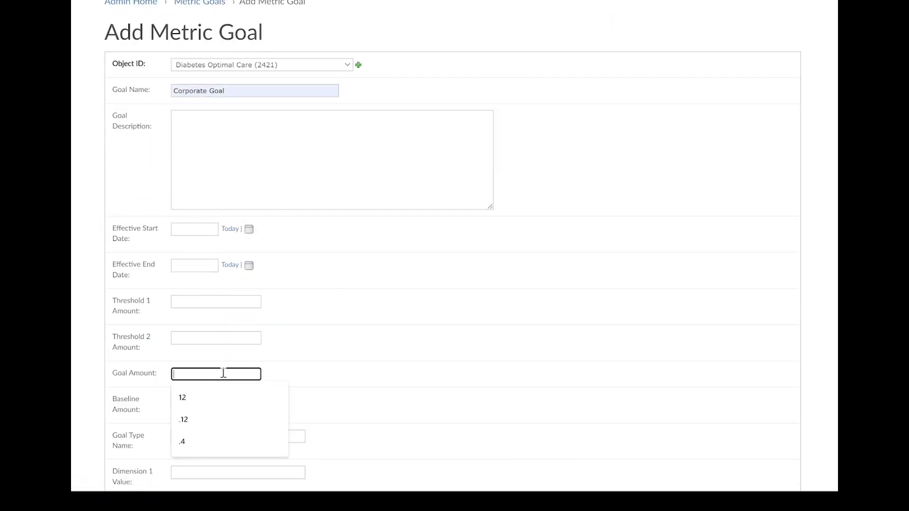
key(Down)
key(Return)
click(376, 367)
scroll(450, 375, down, 3)
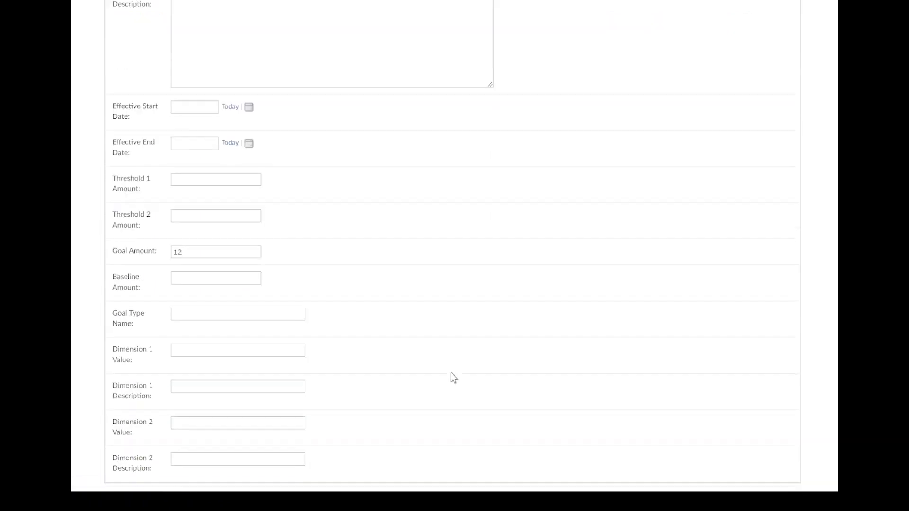
click(780, 455)
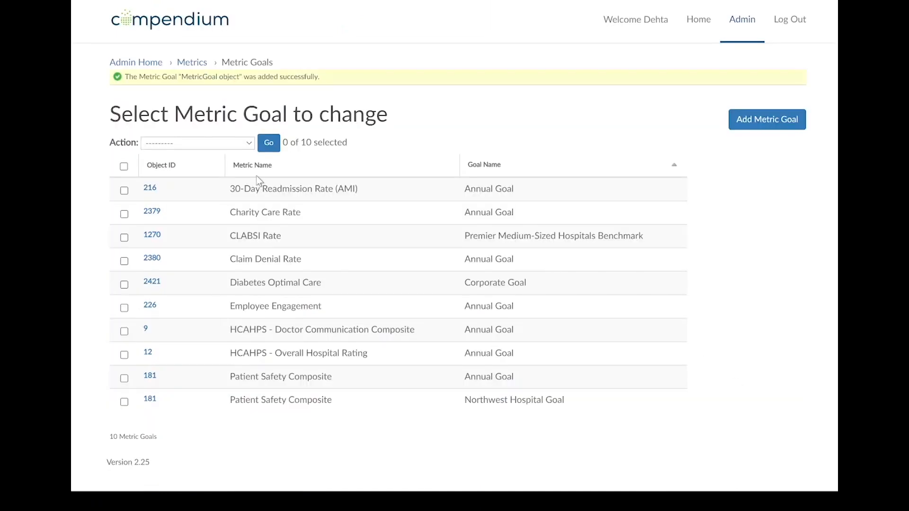
Open the Metric Outcome records in site administration for the Employee Engagement (226) metric
click(154, 64)
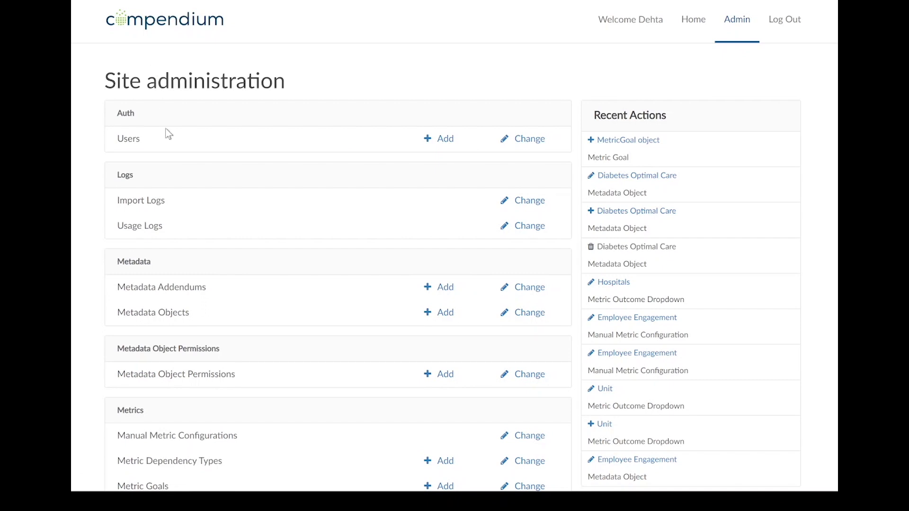
scroll(203, 210, down, 3)
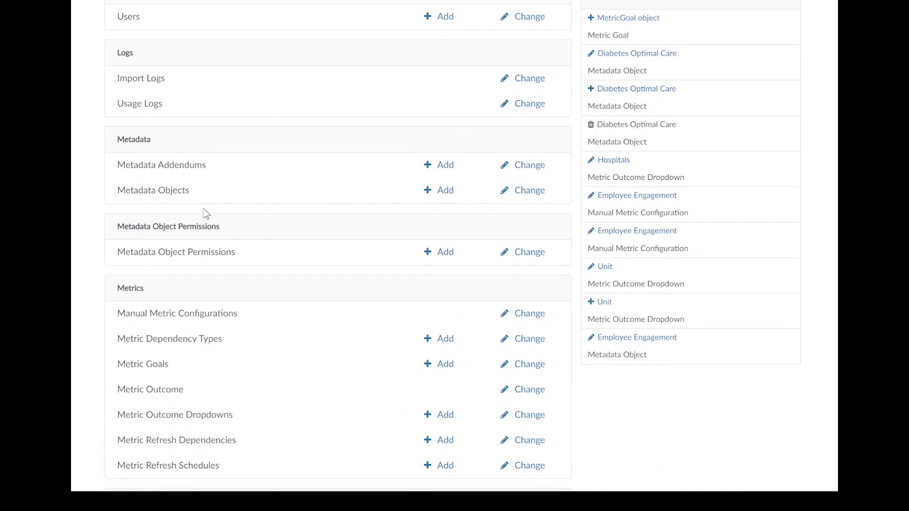
scroll(222, 279, down, 3)
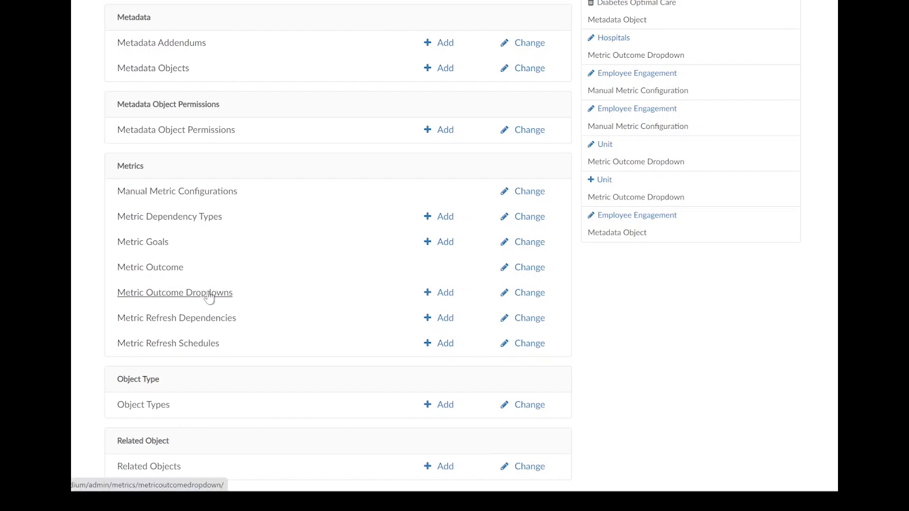
click(174, 272)
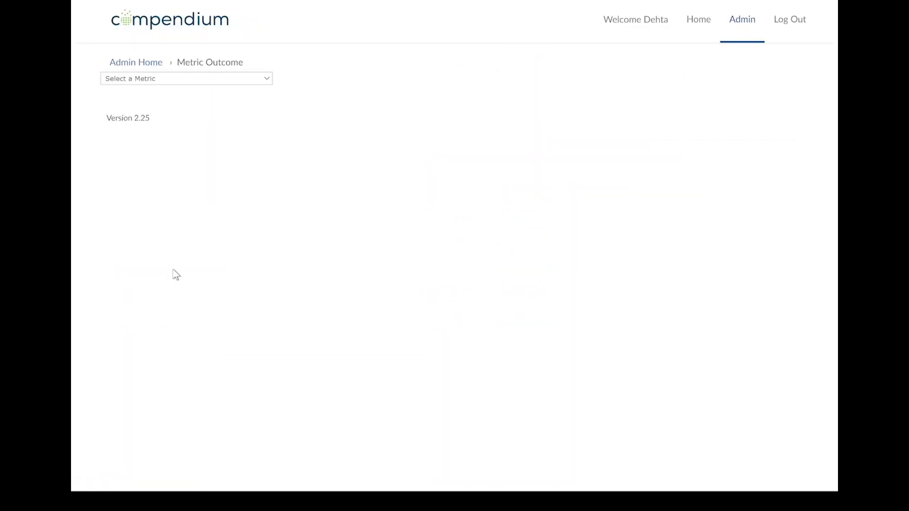
click(184, 82)
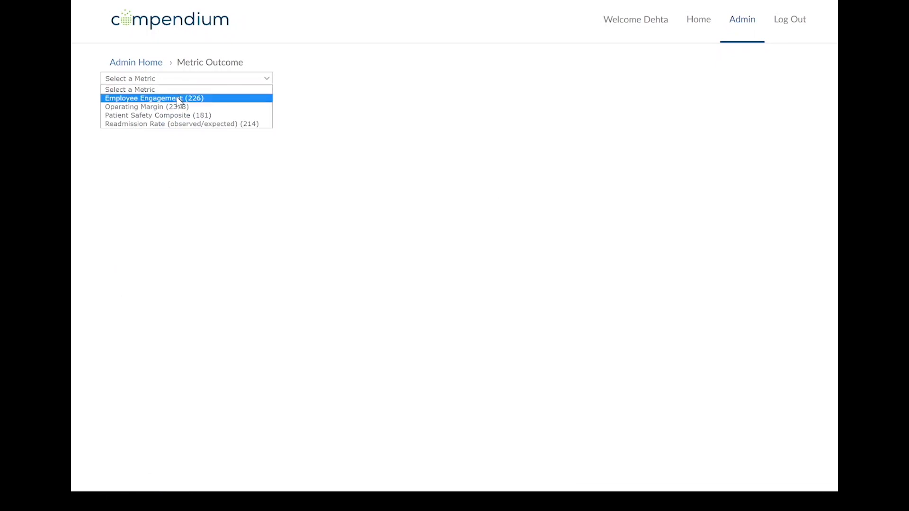
click(179, 99)
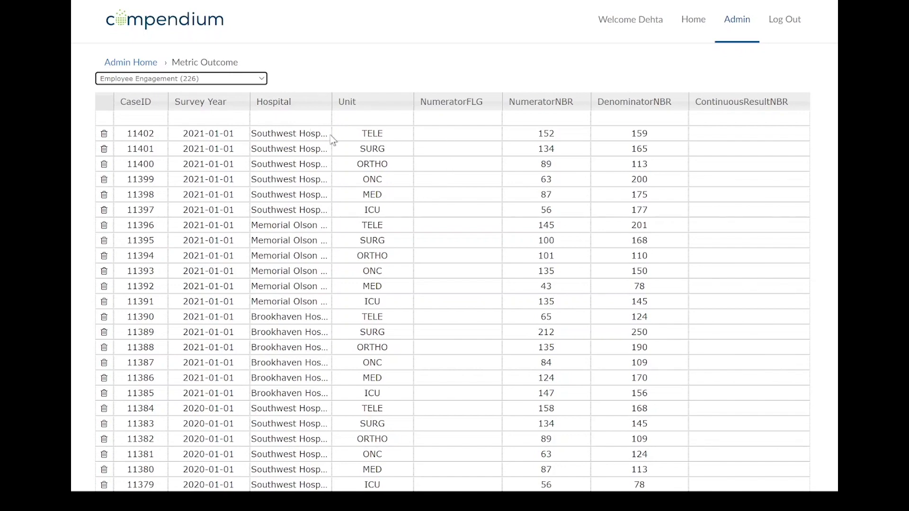
Add a new Employee Engagement outcome row with the survey year 2021-01-01
click(219, 117)
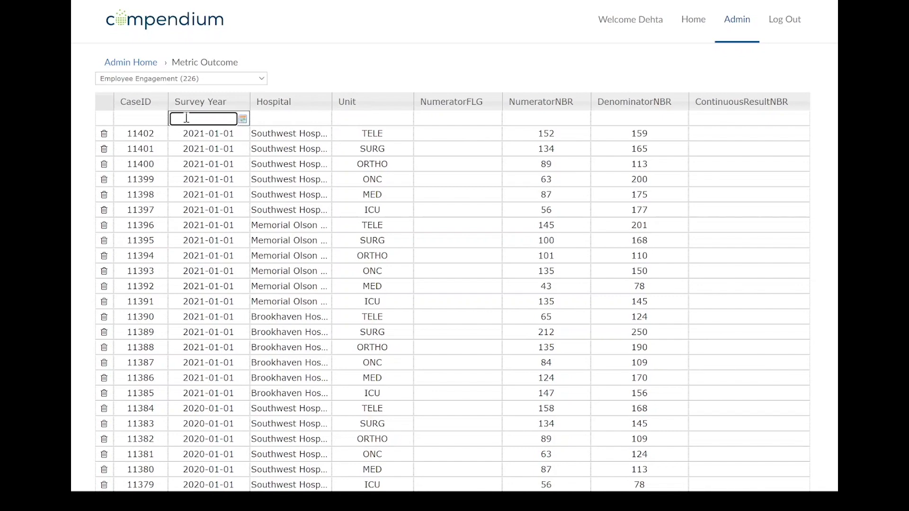
text(2021-01-01)
key(Return)
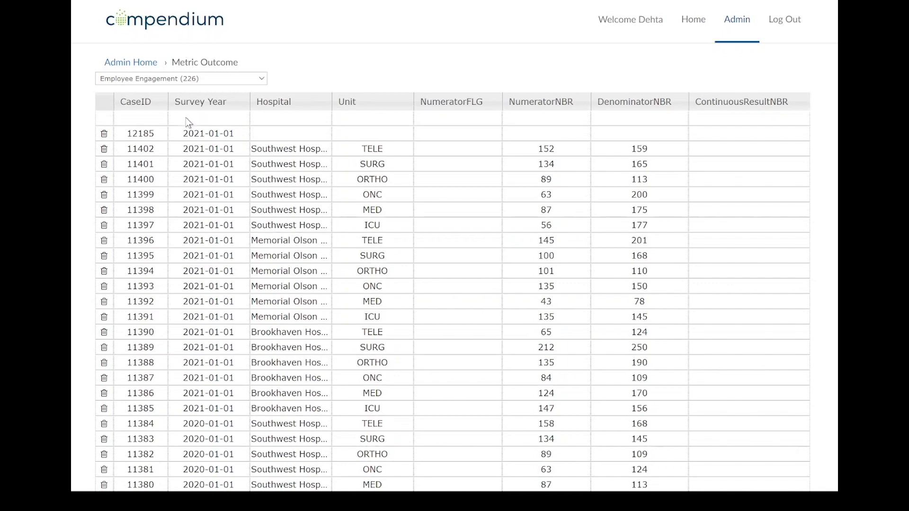
Assign the new outcome row to Brookhaven Hospital and the ICU unit
click(301, 136)
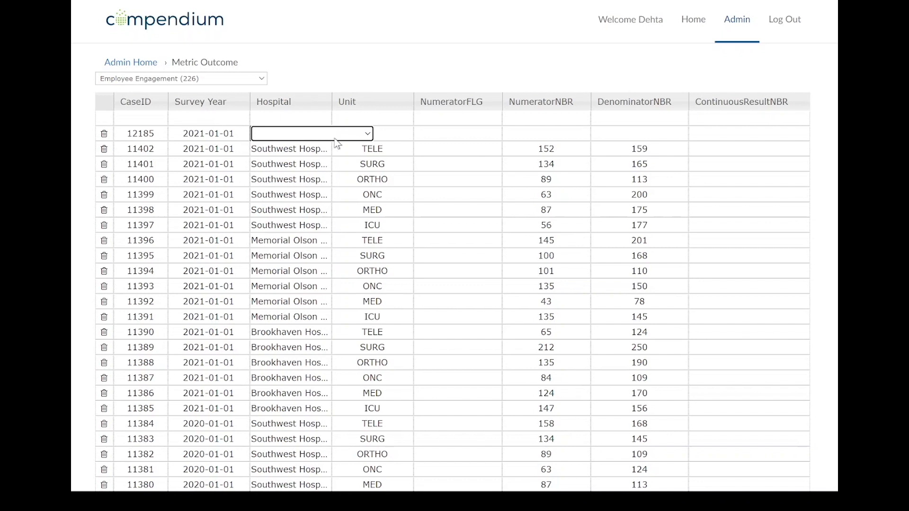
click(364, 137)
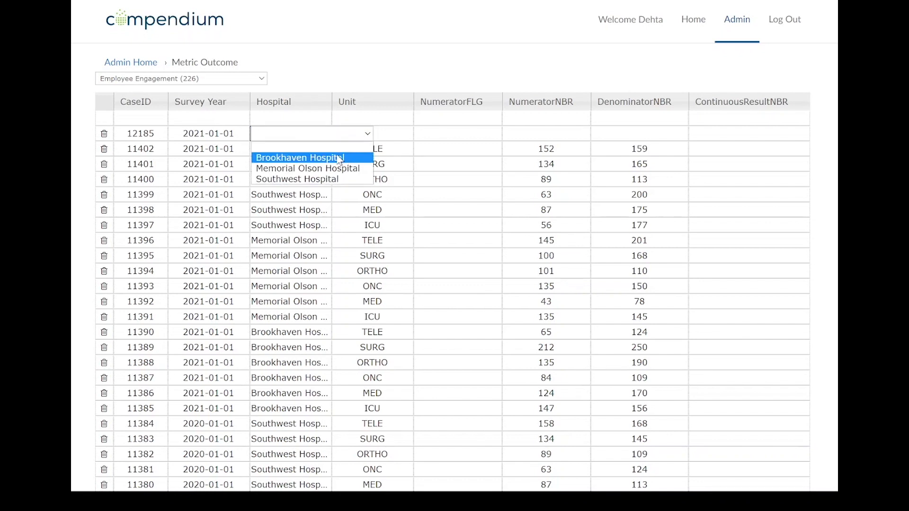
click(316, 152)
click(393, 137)
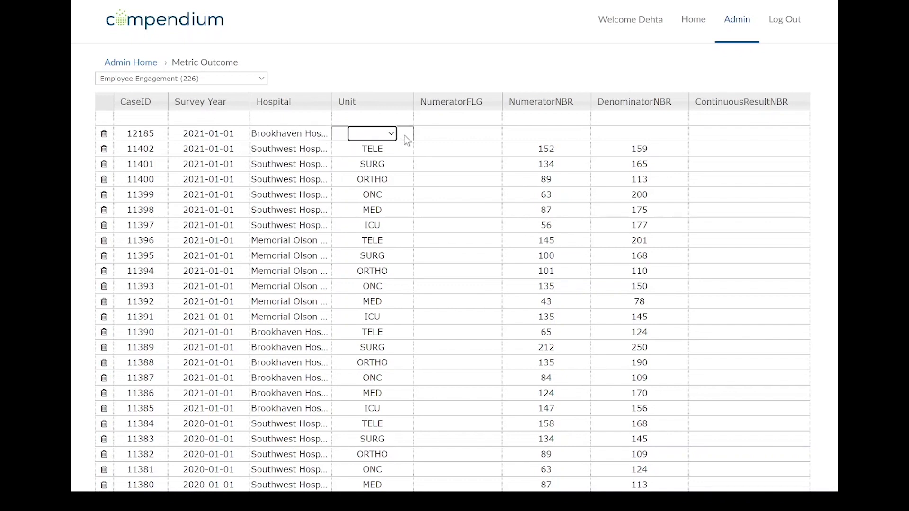
click(392, 135)
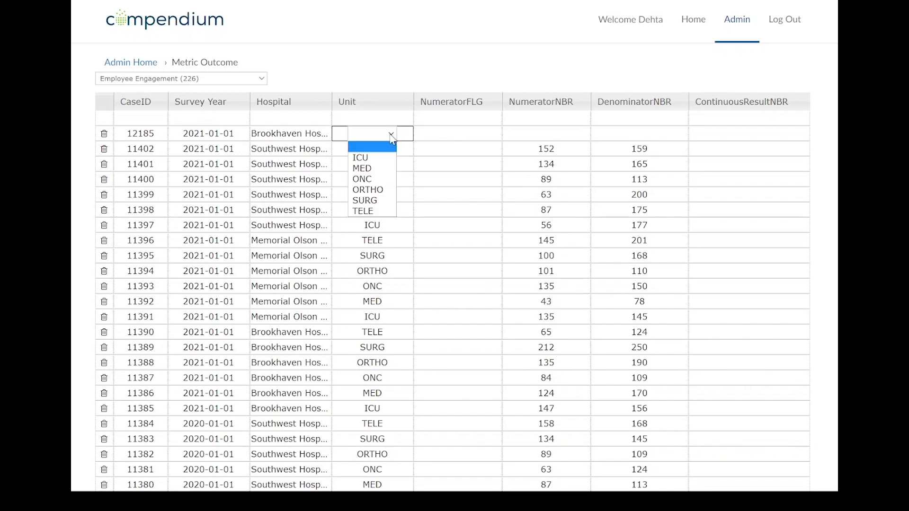
click(372, 159)
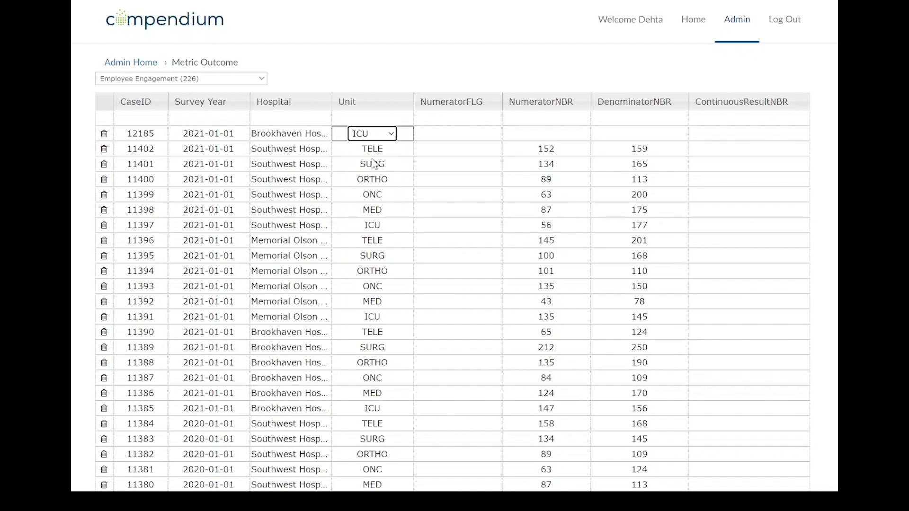
Enter 70 as NumeratorNBR and 82 as DenominatorNBR in the new Brookhaven Hospital ICU row
click(522, 134)
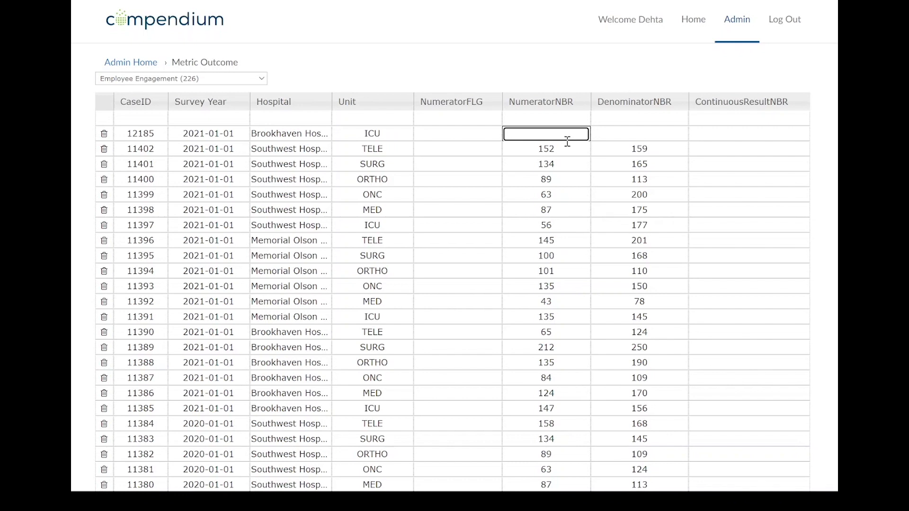
text(70)
key(Tab)
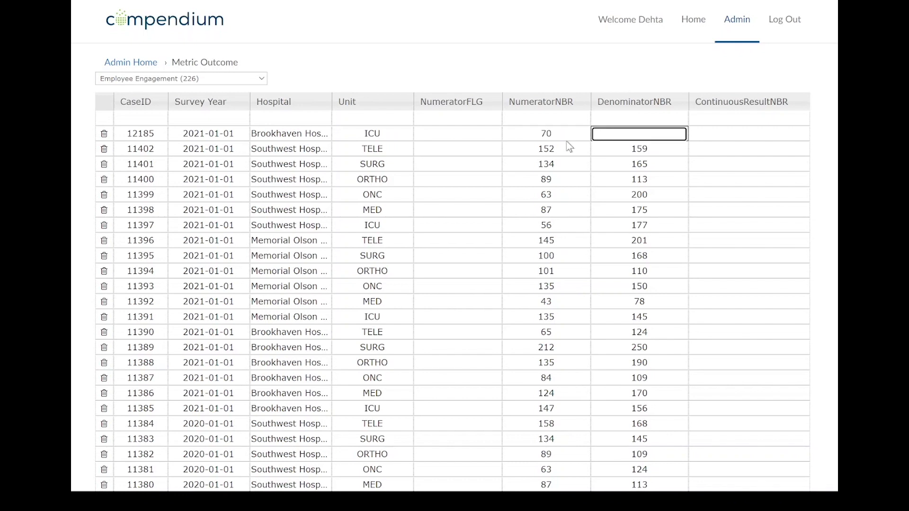
text(82)
key(Tab)
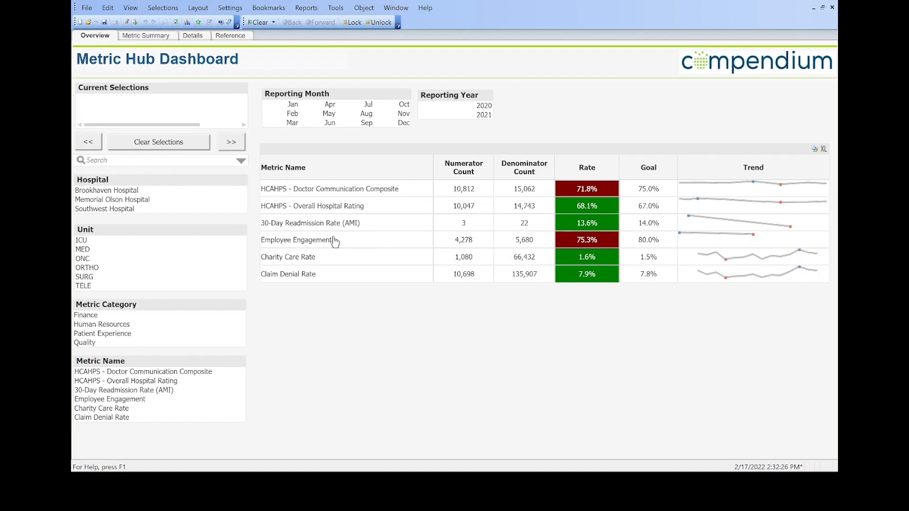
Switch to the Metric Hub Dashboard in QlikView and reload its data
click(135, 23)
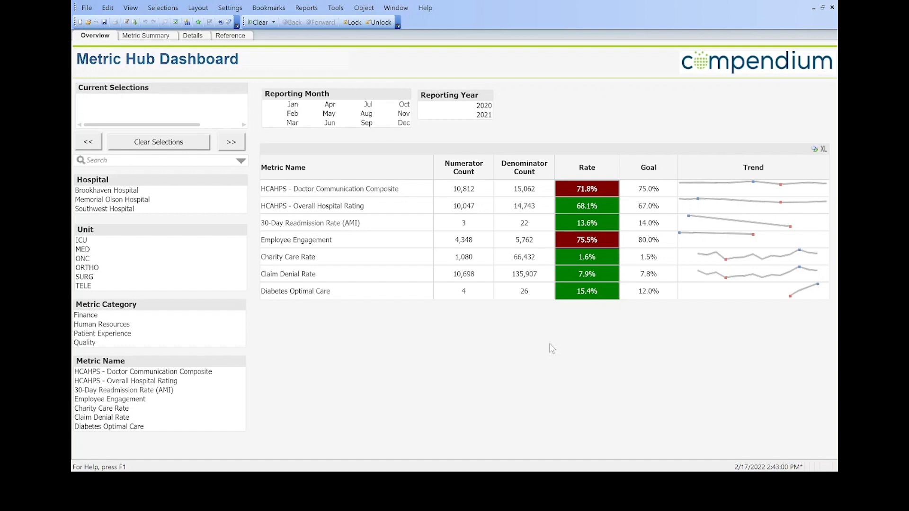
View the dashboard metrics filtered by the Quality category and the ICU unit, and clear both selections
click(92, 344)
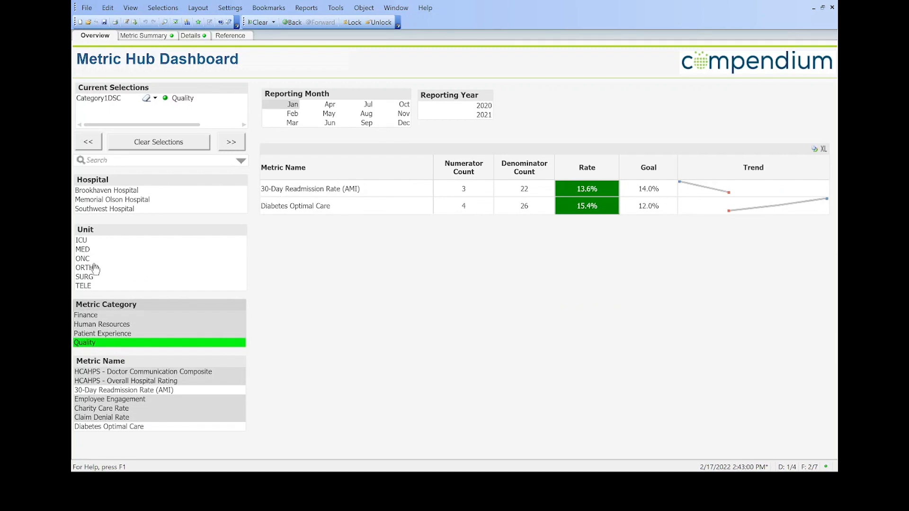
click(85, 242)
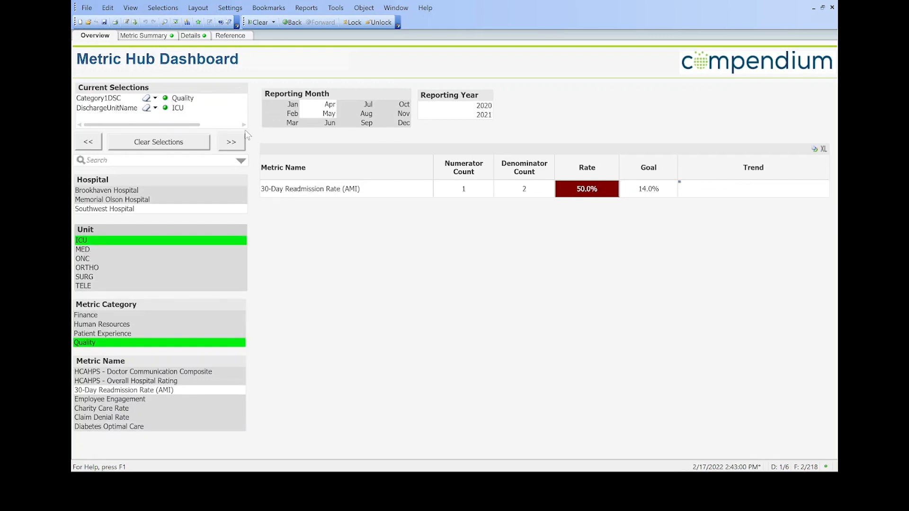
click(260, 22)
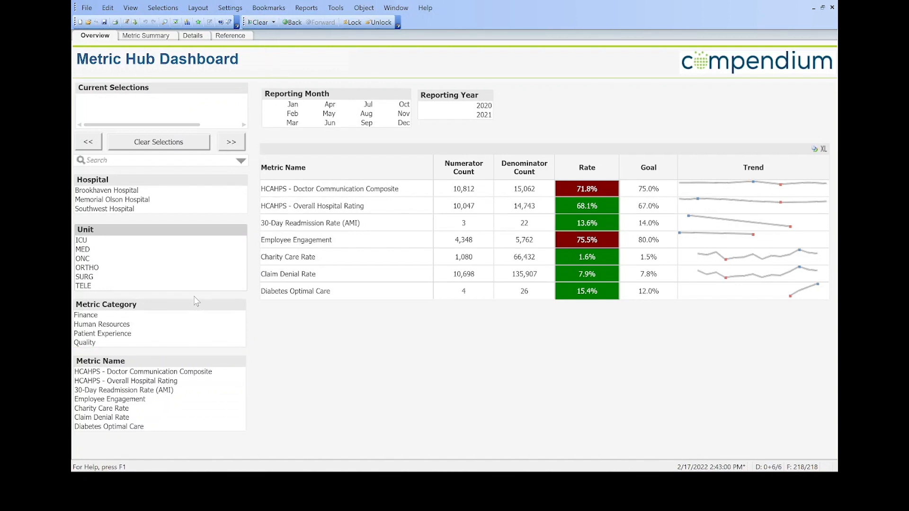
Select the Diabetes Optimal Care metric and review its reference details and SQL, closing the SQL view when done
click(289, 292)
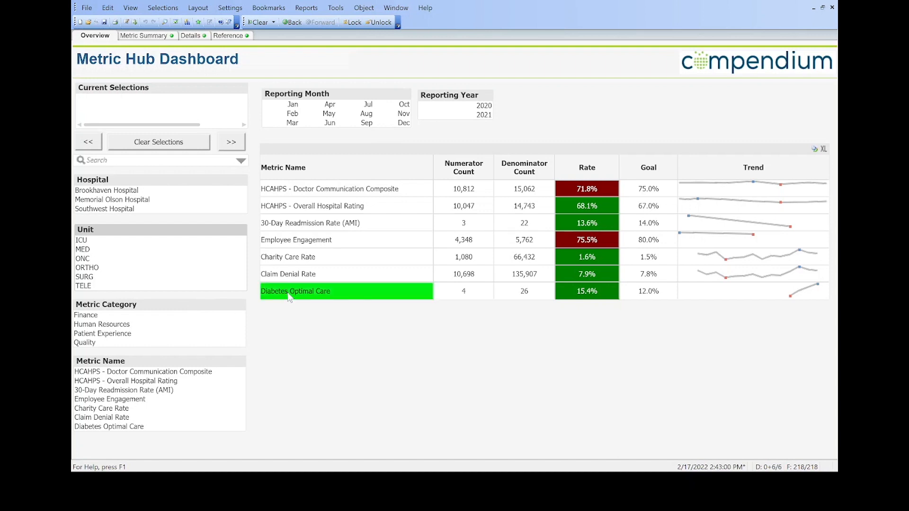
click(228, 37)
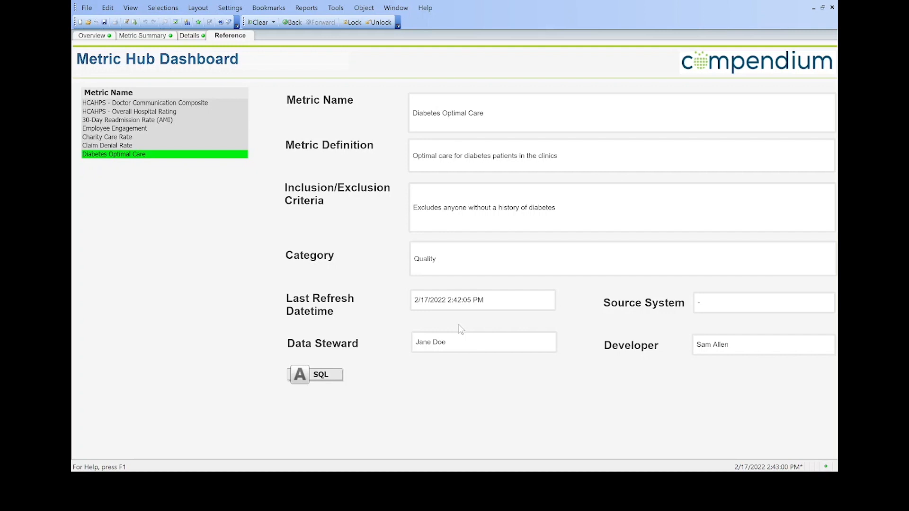
click(300, 376)
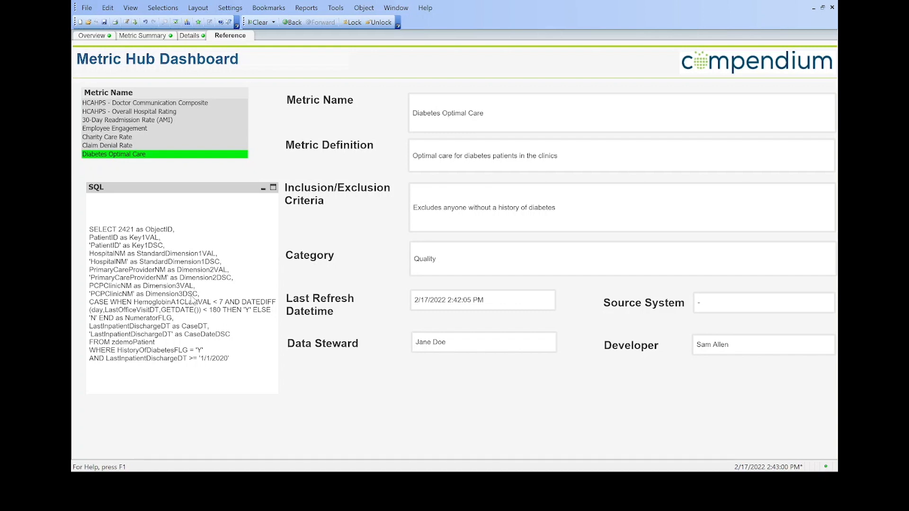
click(263, 189)
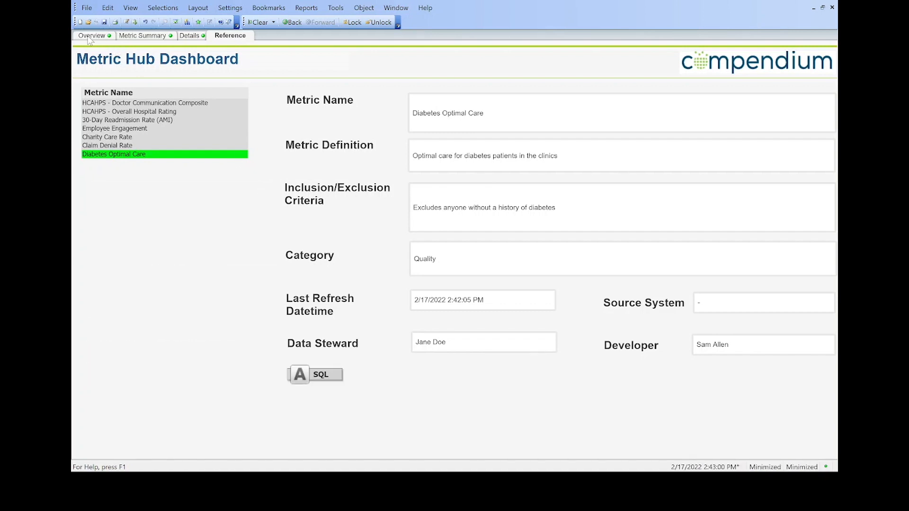